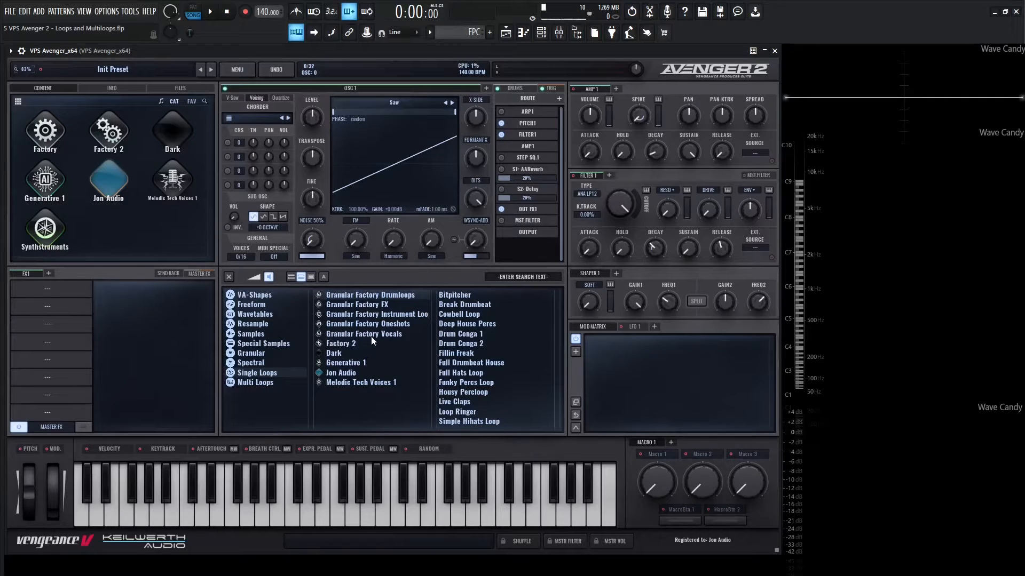
Load Vocal Loop 1 from the Granular Factory Vocals single loops and set the project tempo to 86 BPM
scroll(492, 356, "down", 5)
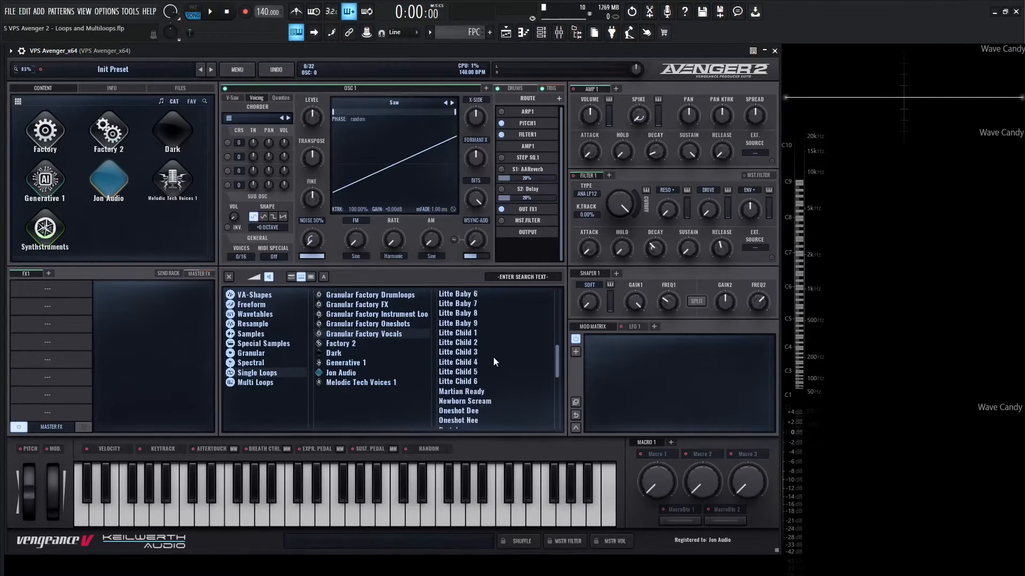
scroll(493, 357, "down", 8)
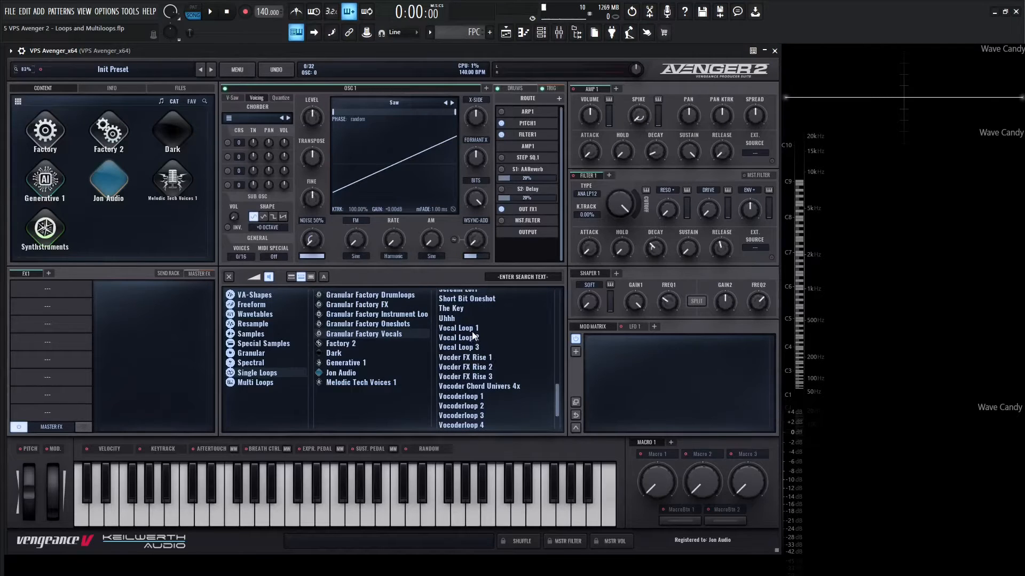
double_click(464, 328)
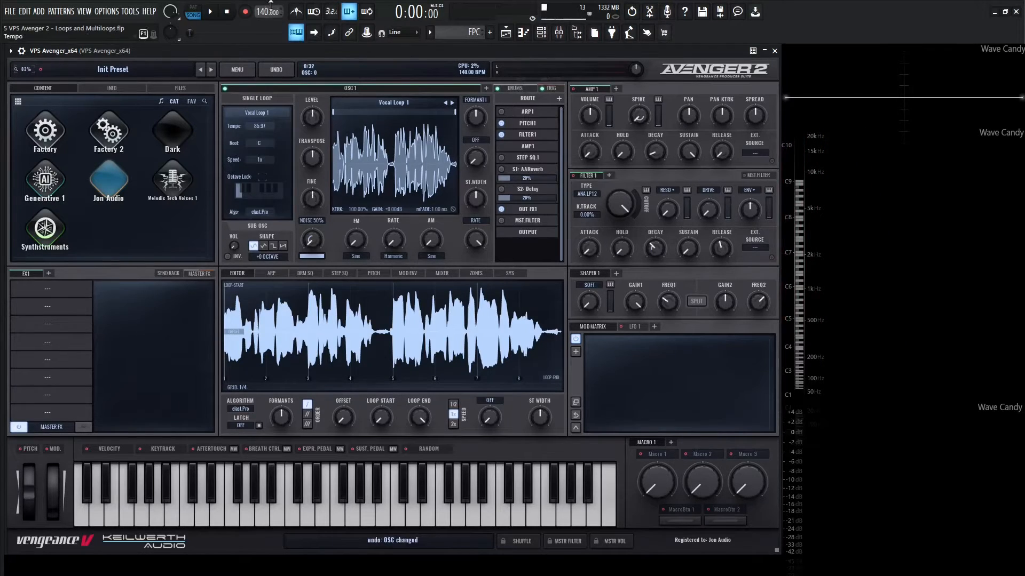
left_click_drag(270, 6, 271, 35)
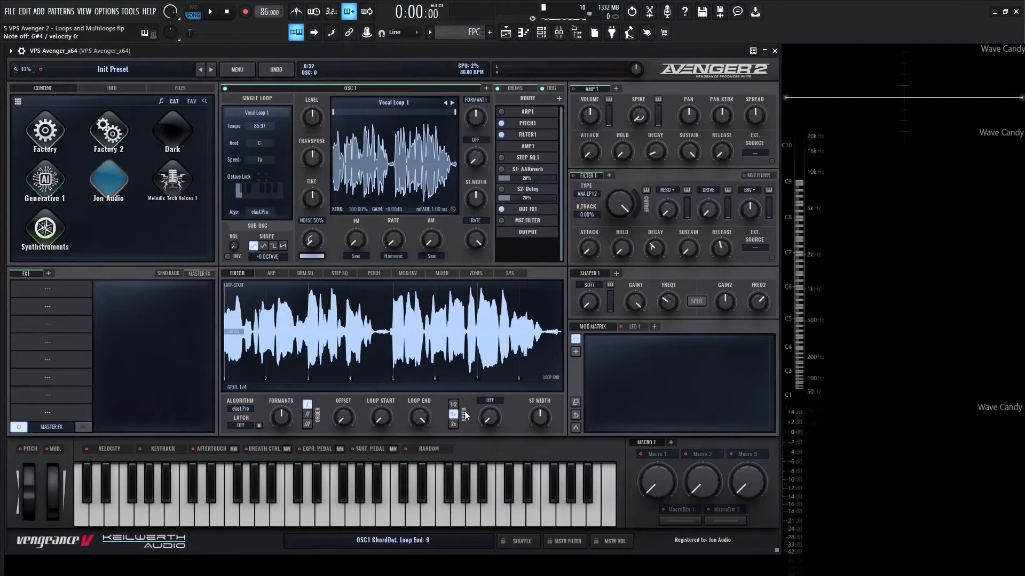
left_click(242, 389)
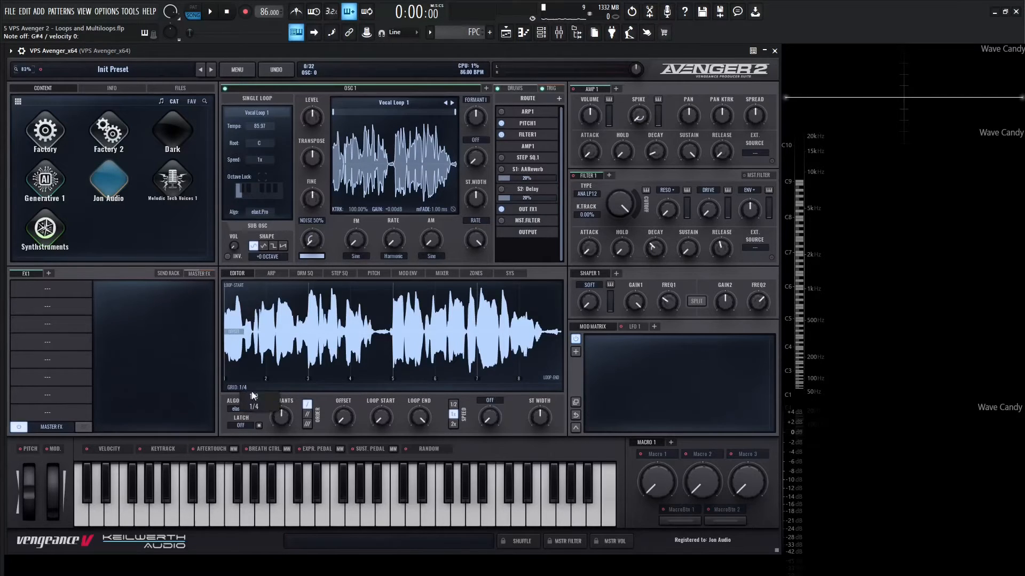
left_click(329, 400)
left_click(247, 409)
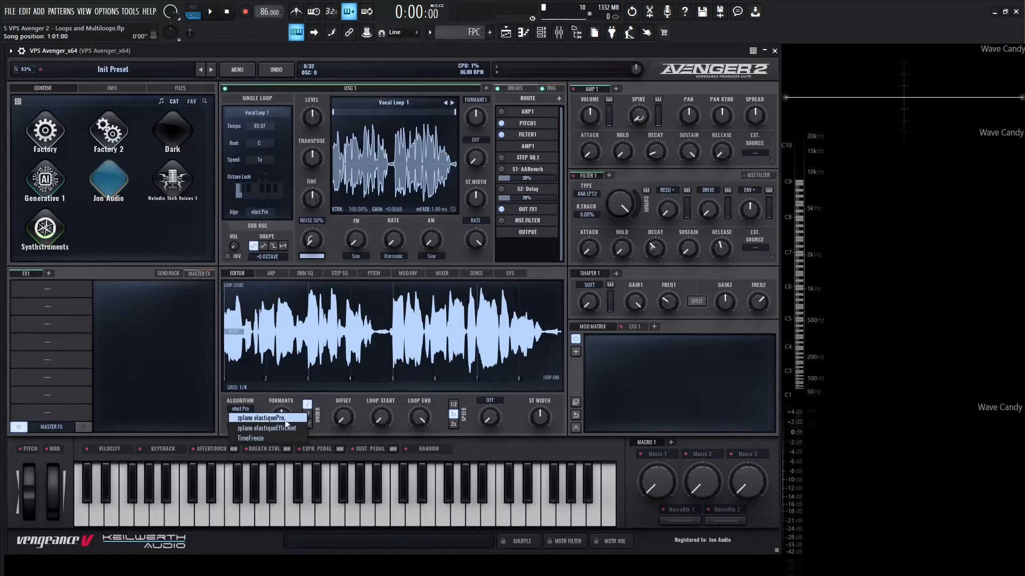
left_click(327, 402)
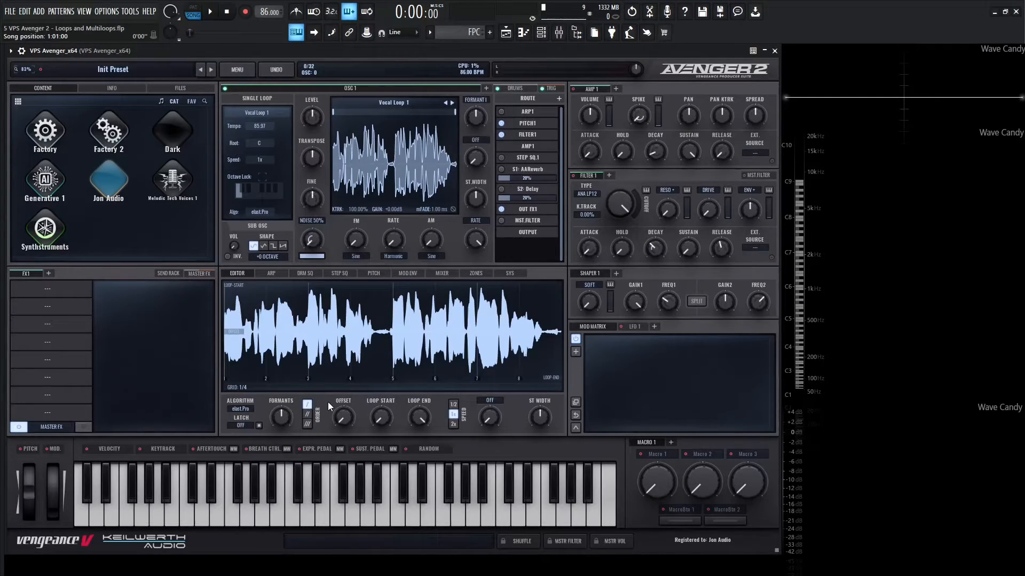
Try the vocal loop at 1/2 speed with the elastiqueEfficient and TimeFreeze stretch algorithms
left_click(453, 404)
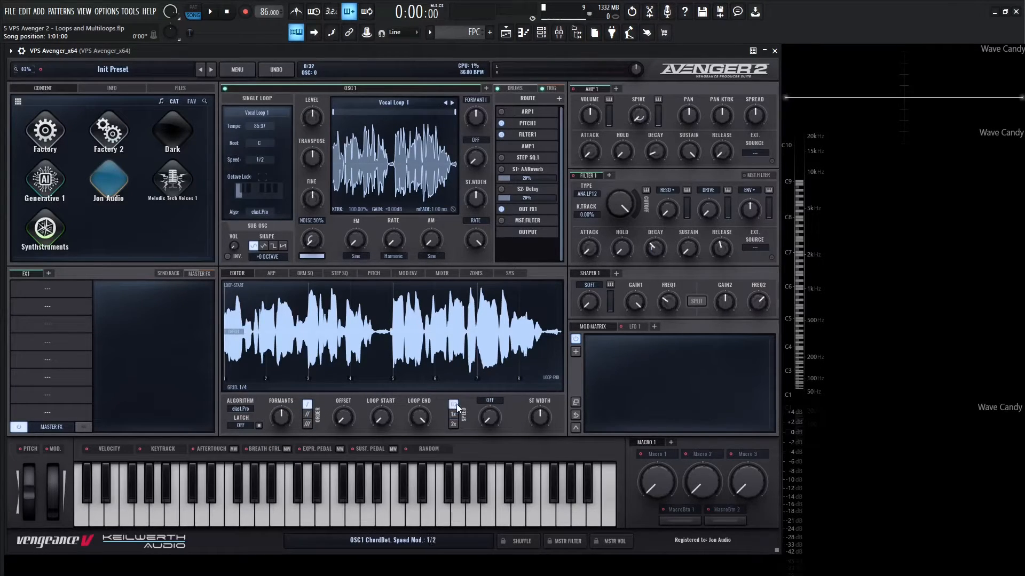
left_click(244, 409)
left_click(265, 427)
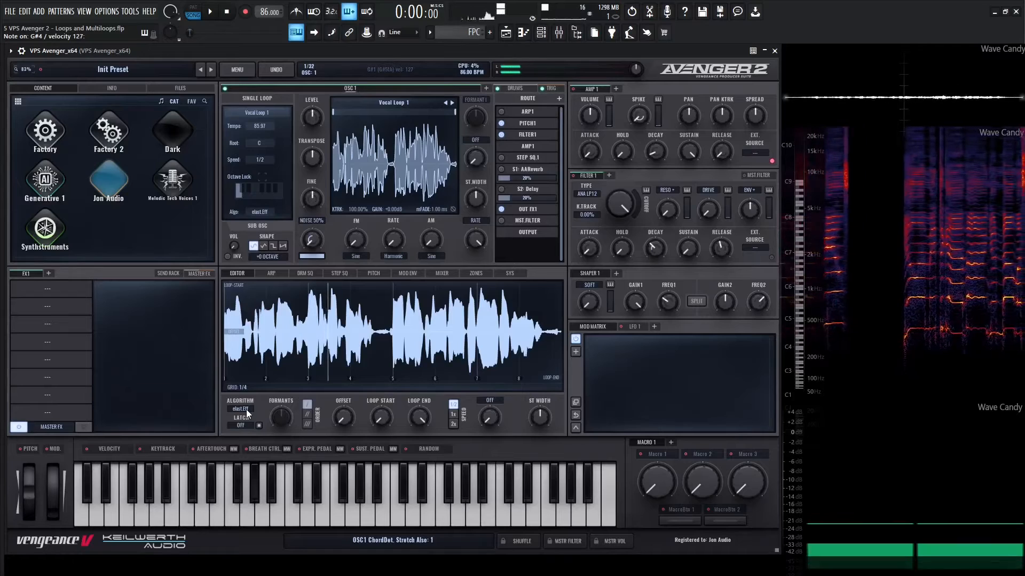
left_click(246, 409)
left_click(260, 434)
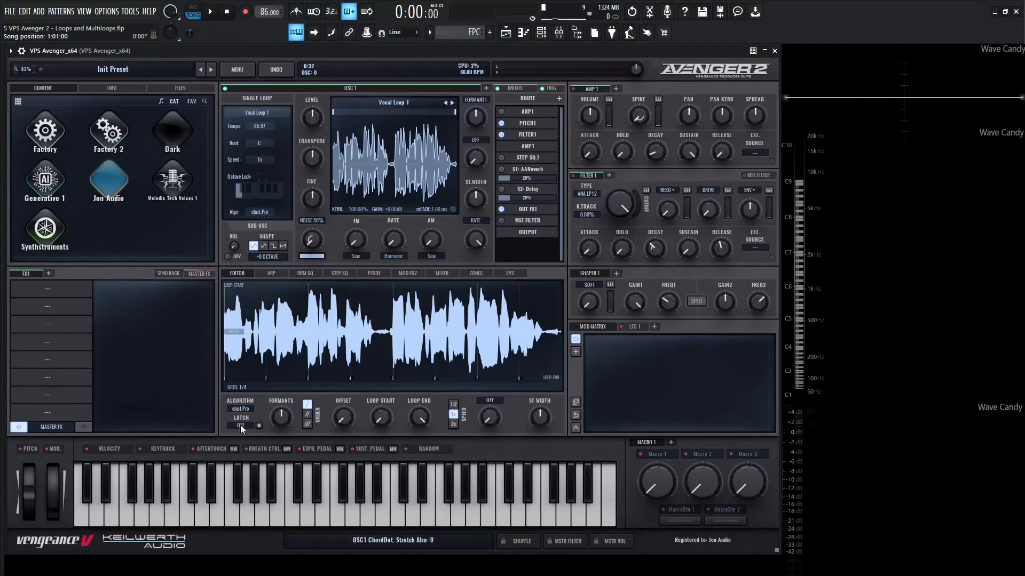
Audition the vocal loop with latch mode Normal and set latch back to OFF
left_click(241, 425)
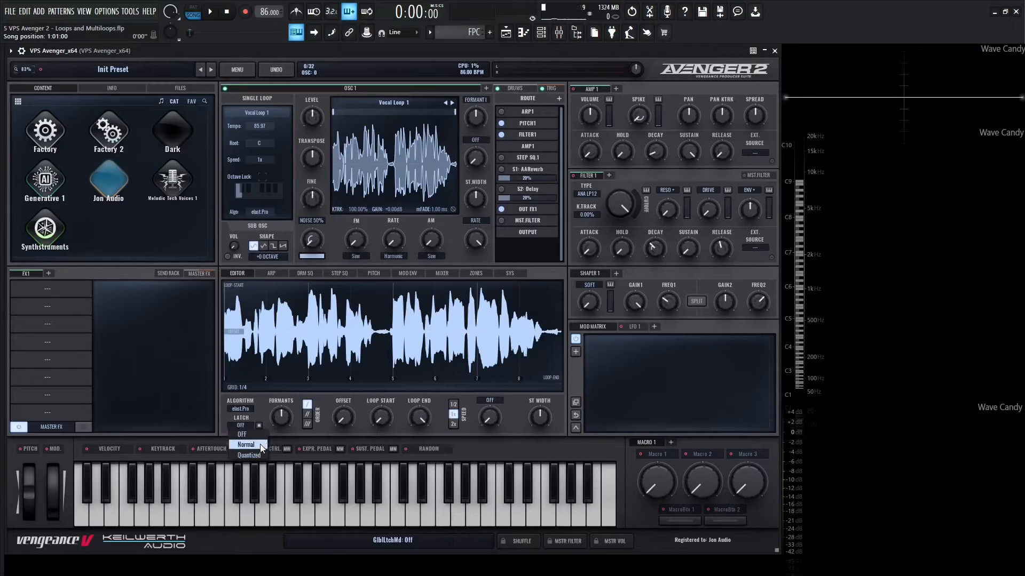
left_click(260, 444)
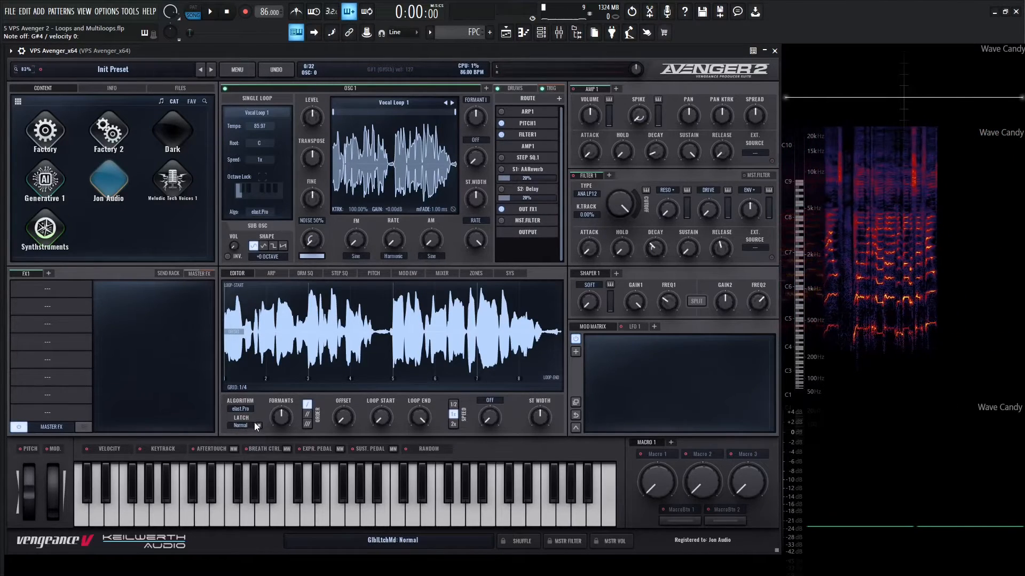
left_click(254, 424)
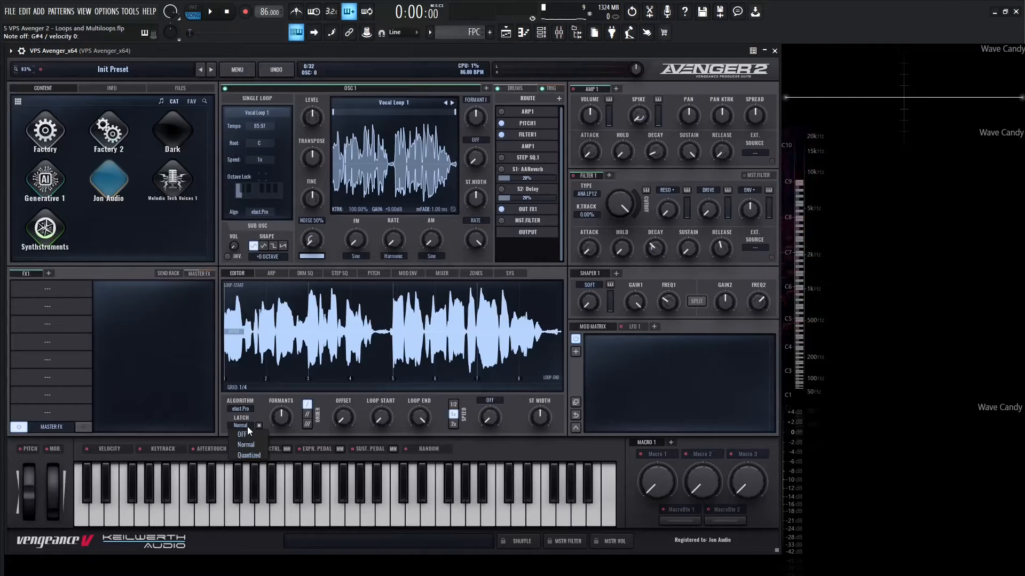
key("space")
left_click(242, 434)
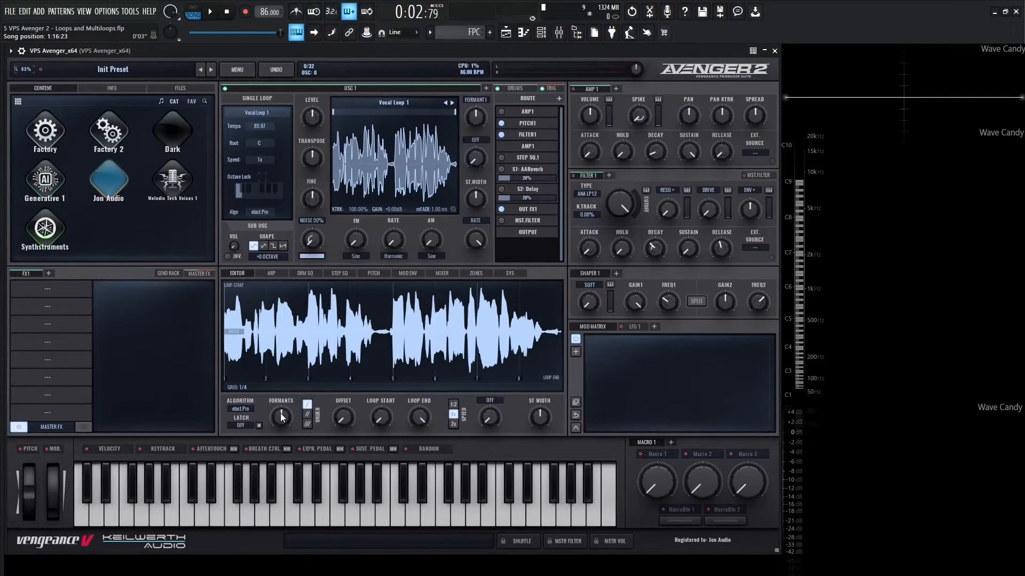
Try shifting the vocal loop's formants and compare formant orders 2 and 3
mouse_move(287, 418)
left_mouse_down()
mouse_move(287, 380)
mouse_move(306, 460)
mouse_move(286, 383)
mouse_move(300, 430)
left_mouse_up()
left_click(308, 414)
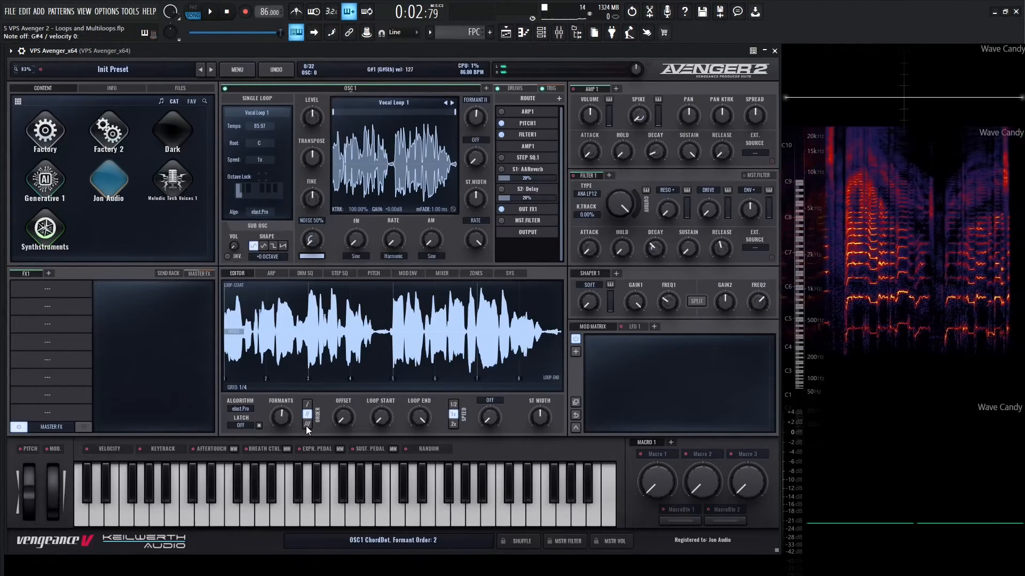
left_click(306, 425)
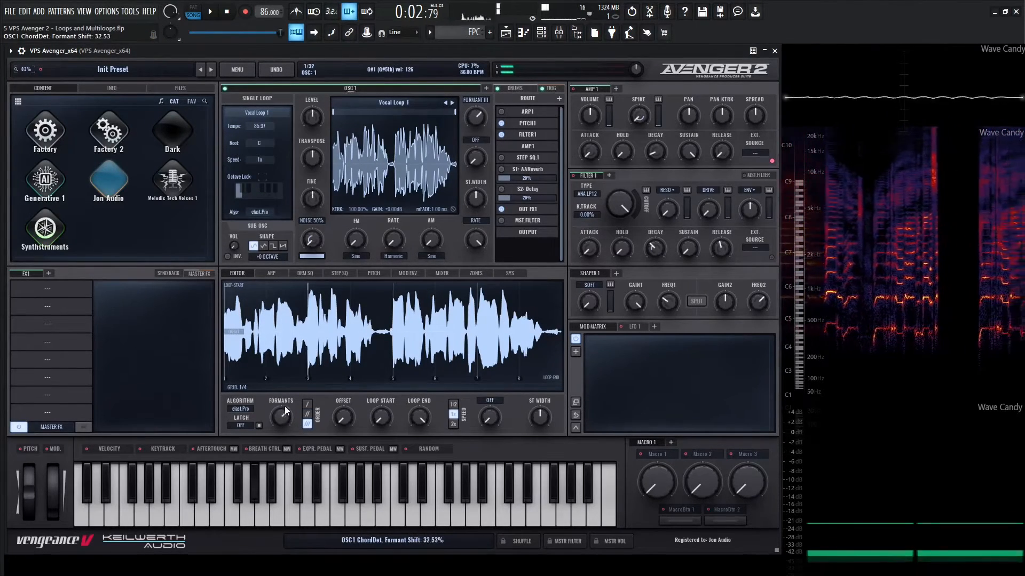
mouse_move(284, 405)
left_mouse_down()
mouse_move(286, 382)
mouse_move(303, 451)
mouse_move(296, 418)
left_mouse_up()
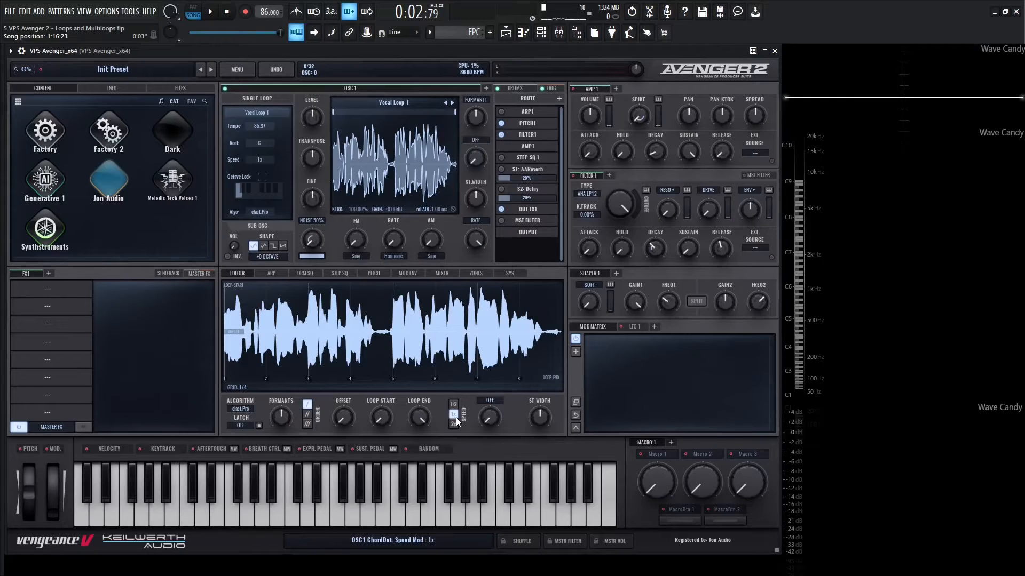
Set the vocal loop's octave mode to CRAZY and vary its octave mix amount
left_click(491, 402)
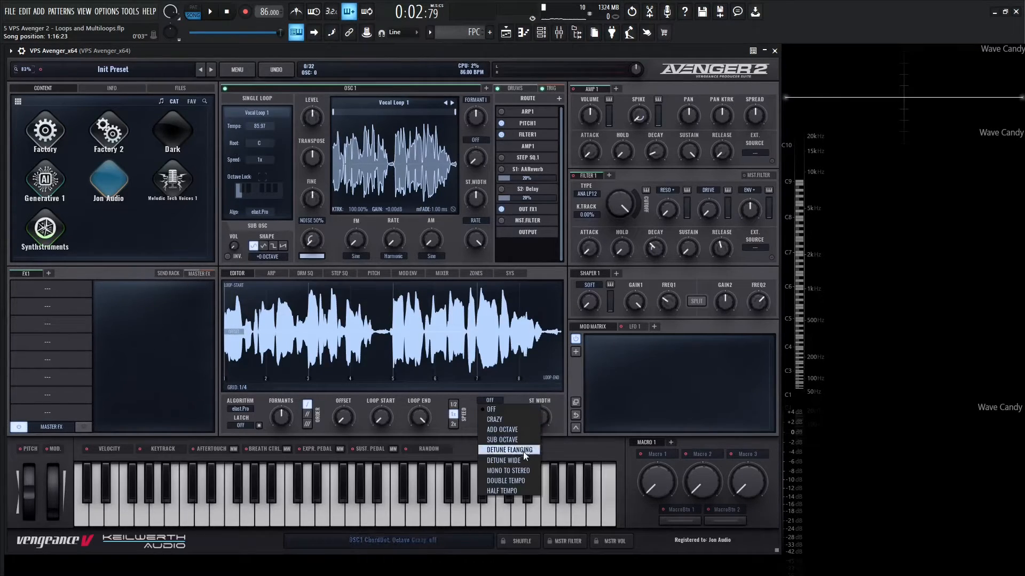
left_click(505, 420)
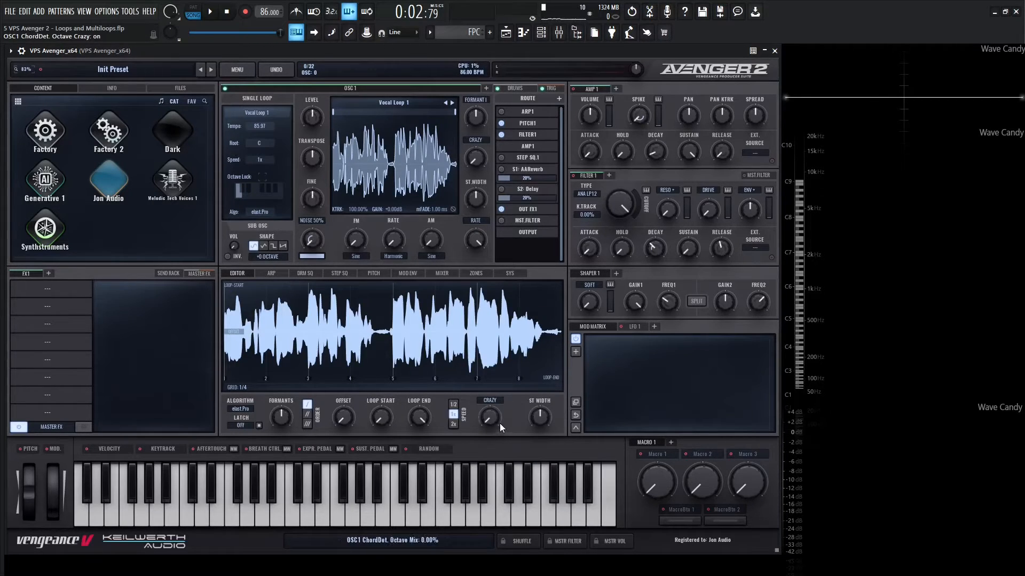
left_click_drag(491, 420, 508, 437)
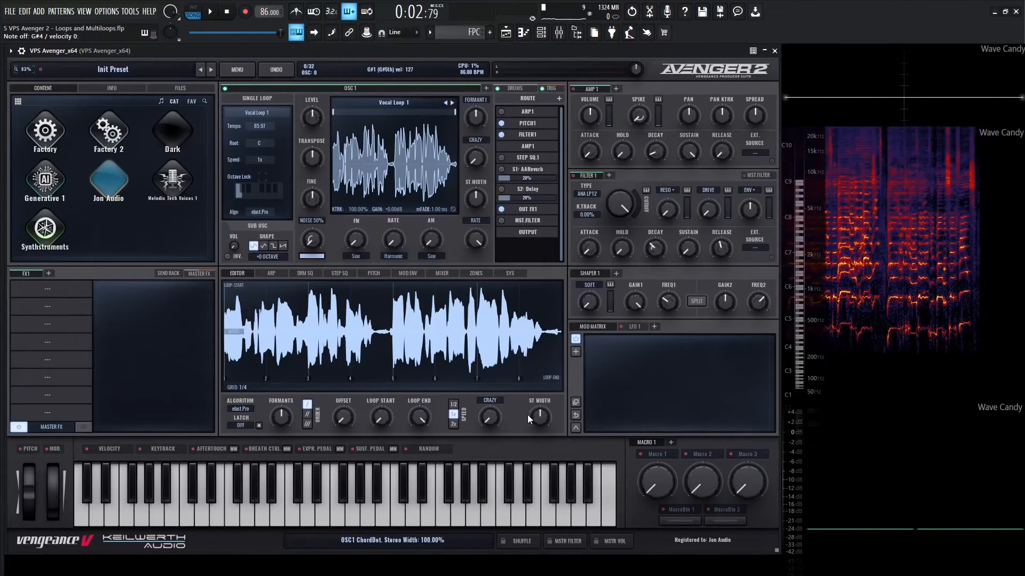
Try varying the vocal loop's stereo width and reset it to 100%
left_click_drag(533, 418, 555, 418)
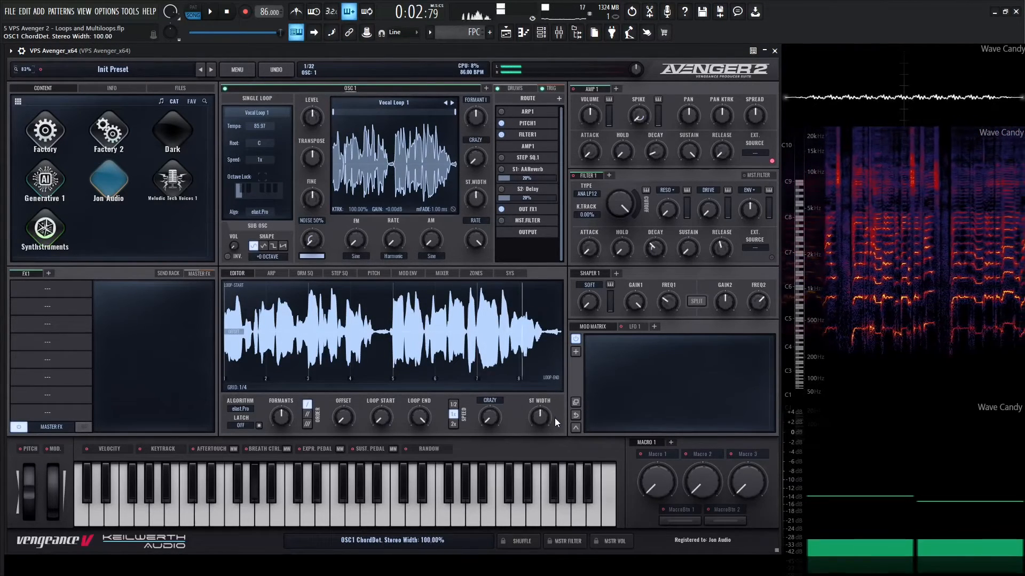
double_click(536, 415)
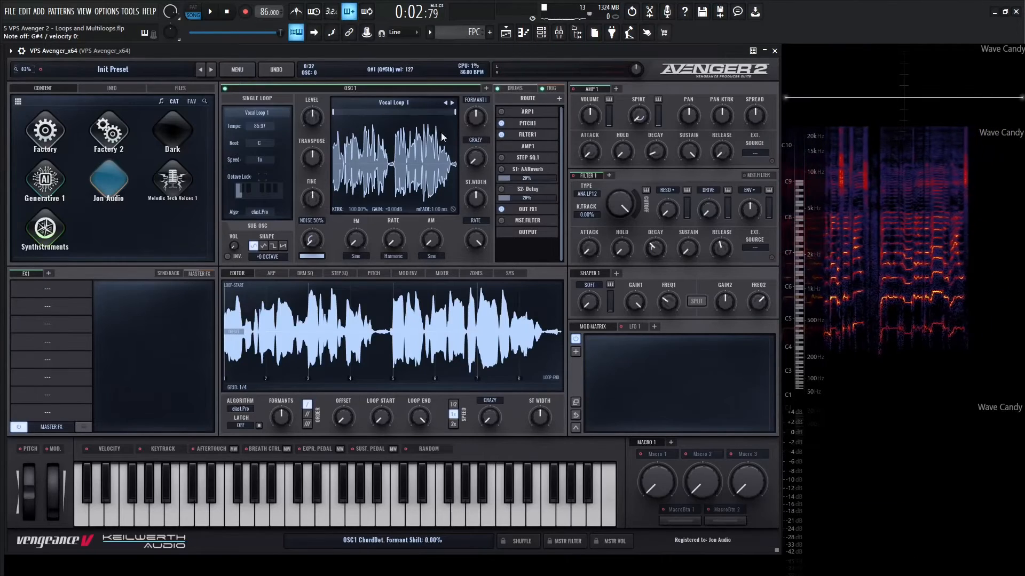
left_click(481, 141)
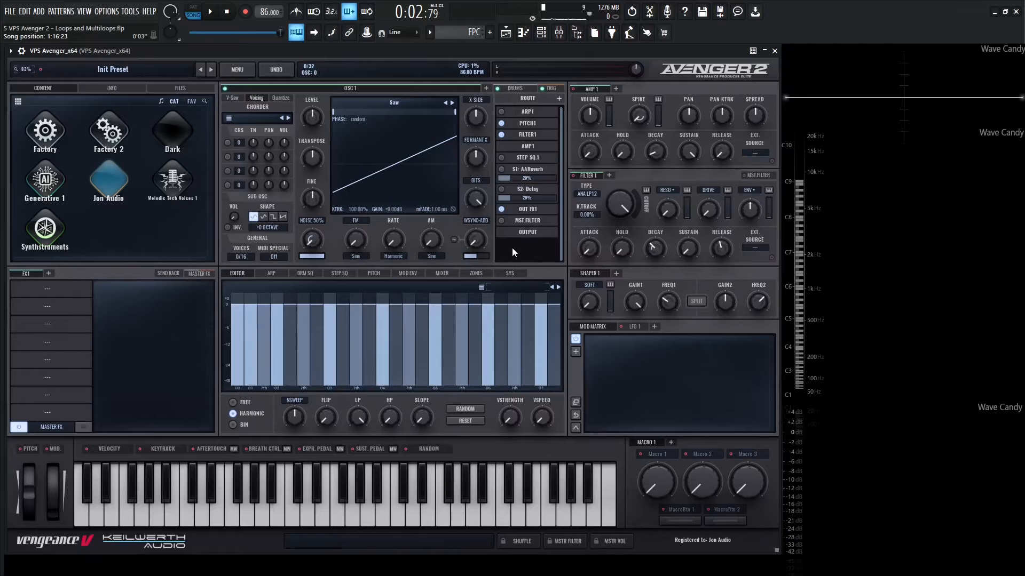
Load Distorted 8th mute from the Factory Distorted Guitars multi loops and audition it at a project tempo of 140 BPM
left_click(399, 103)
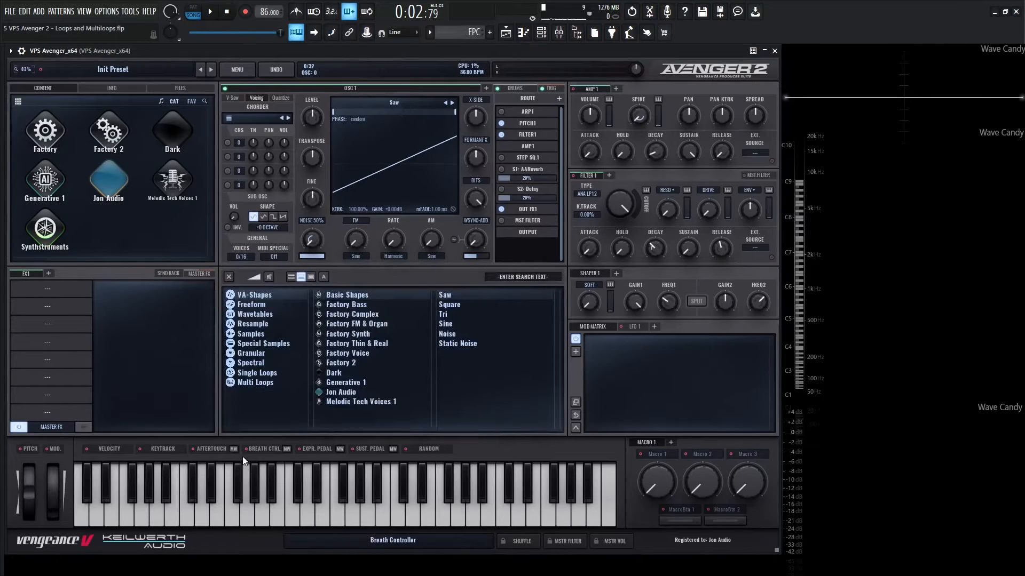
left_click(246, 385)
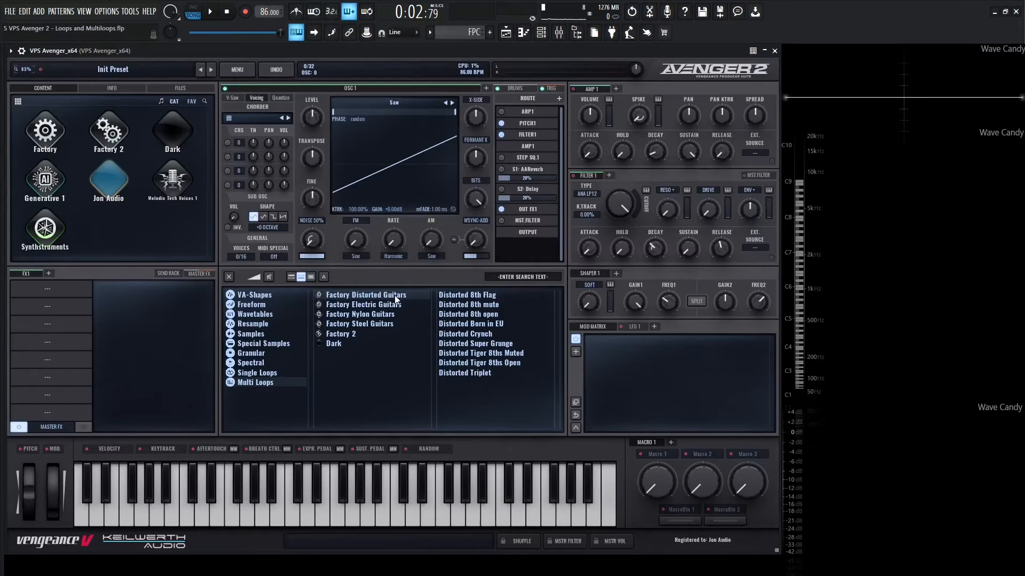
left_click(486, 308)
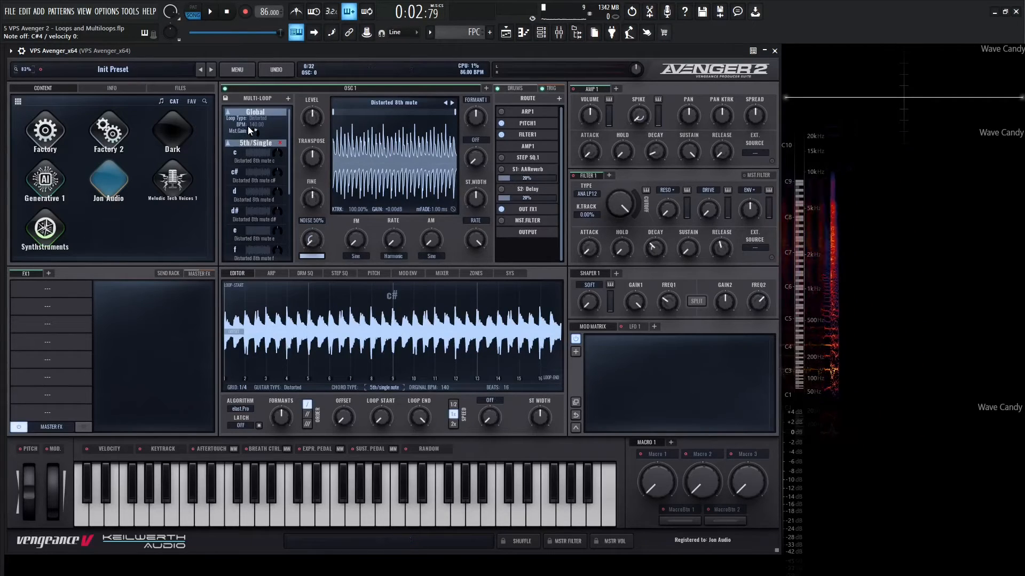
left_click_drag(265, 12, 265, 0)
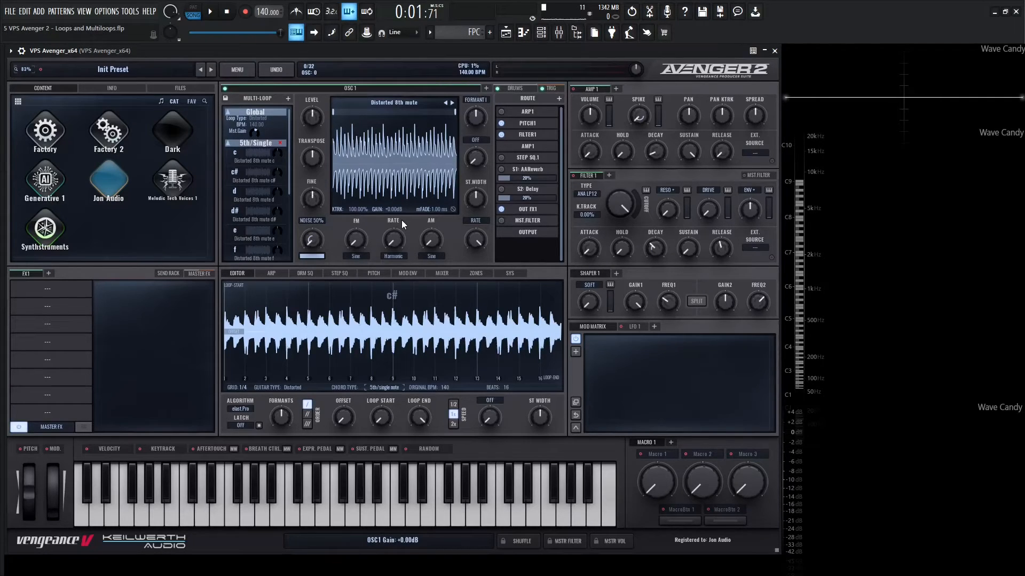
key("s")
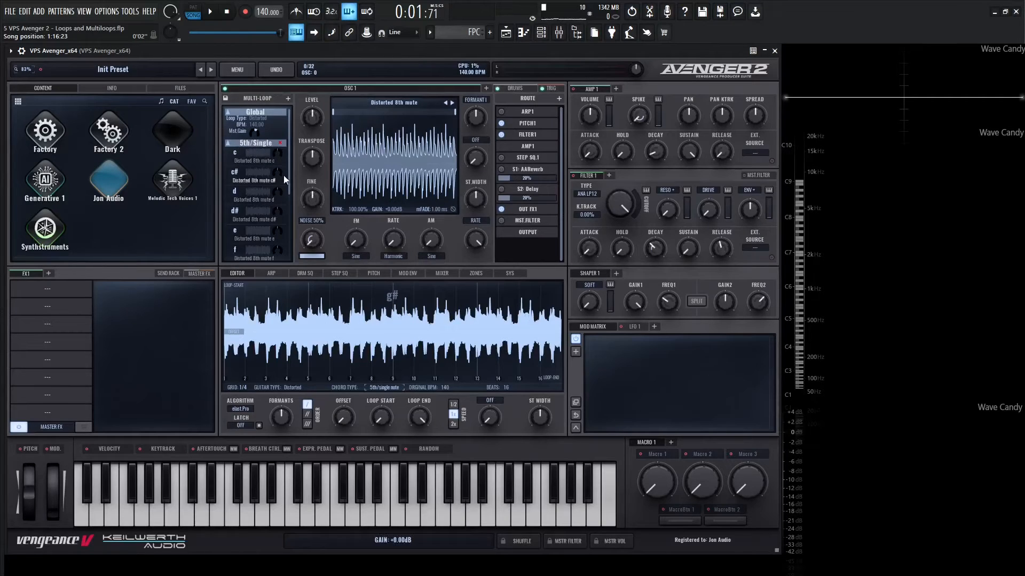
scroll(277, 181, "down", 4)
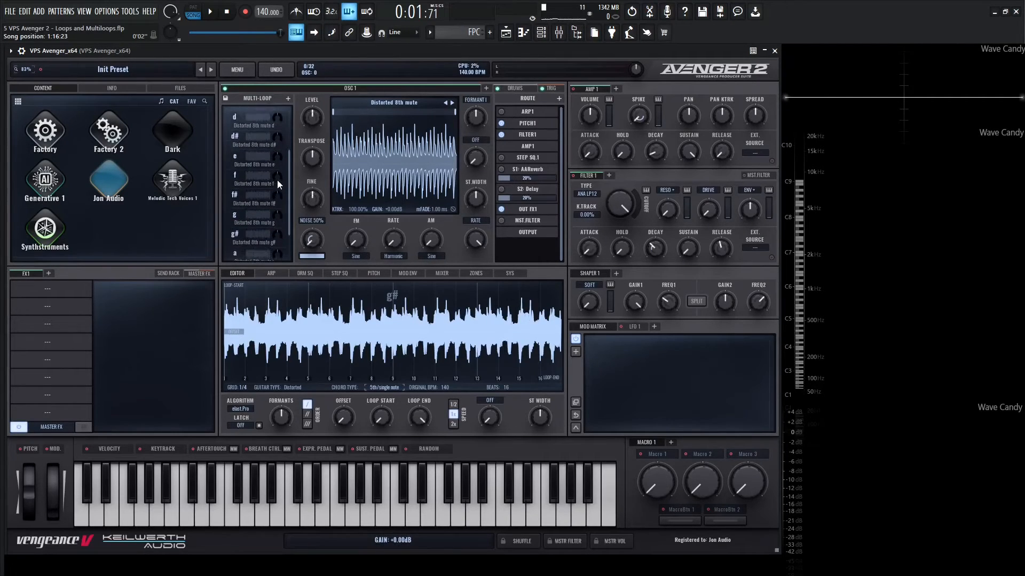
right_click(233, 172)
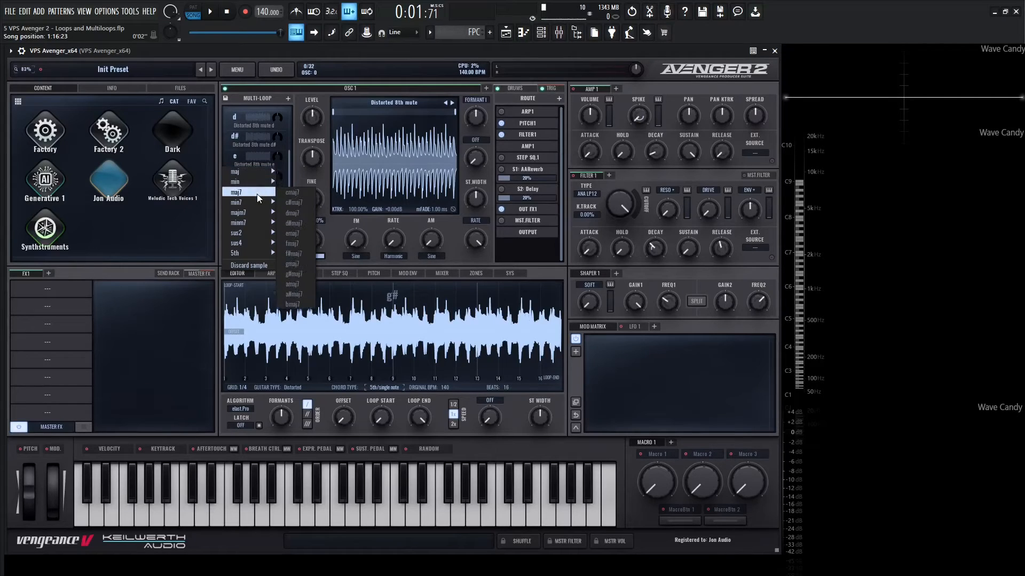
mouse_move(265, 201)
left_click(301, 177)
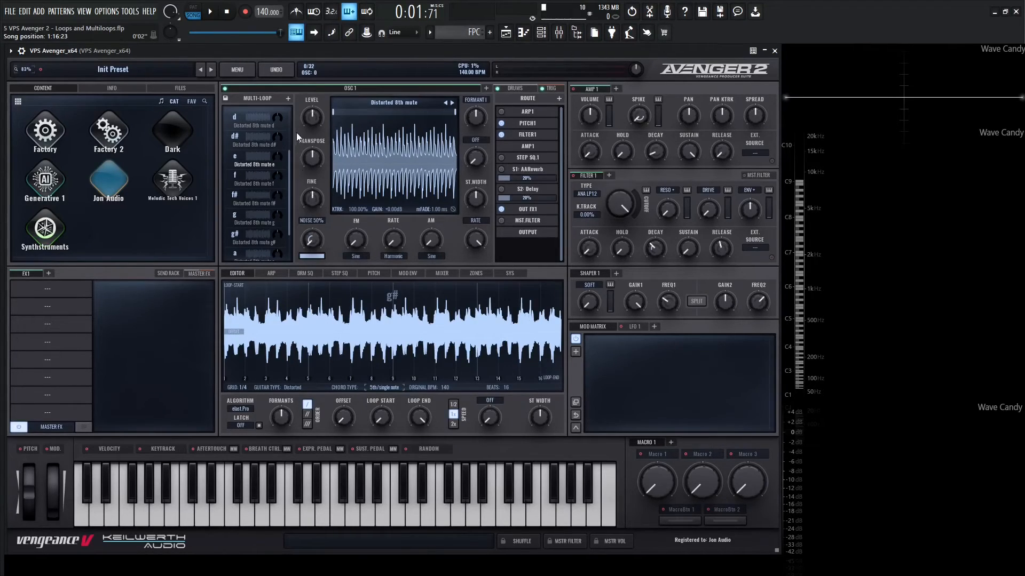
Initialize the preset and load the Distorted 8th mute multi loop into oscillator 1 again
left_click(241, 71)
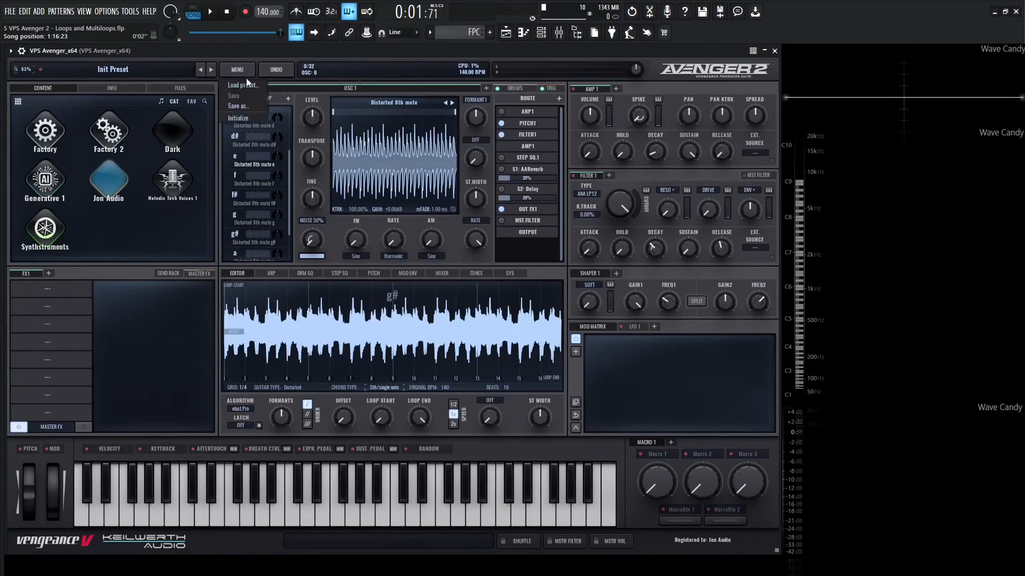
left_click(245, 119)
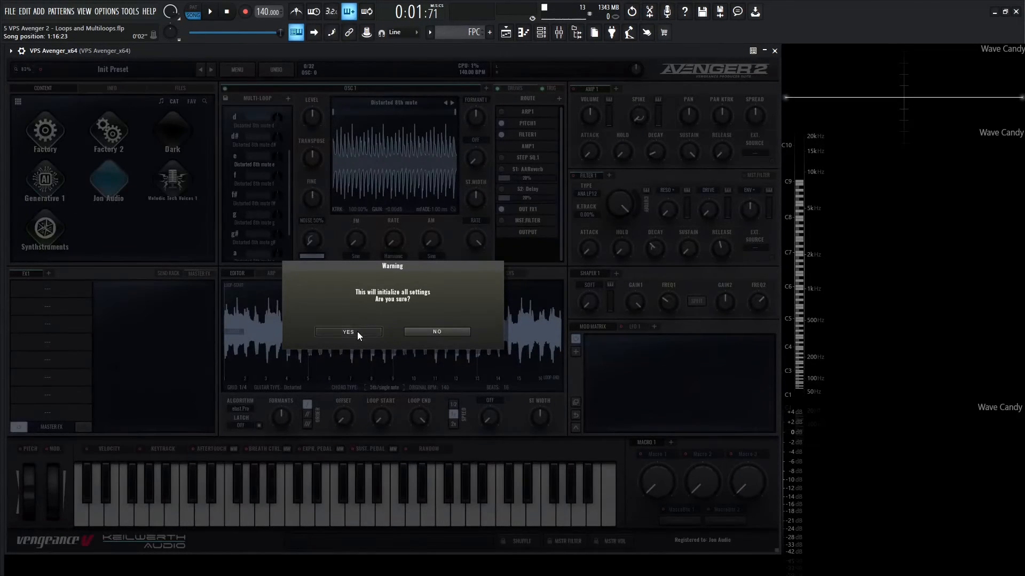
left_click(357, 332)
left_click(398, 103)
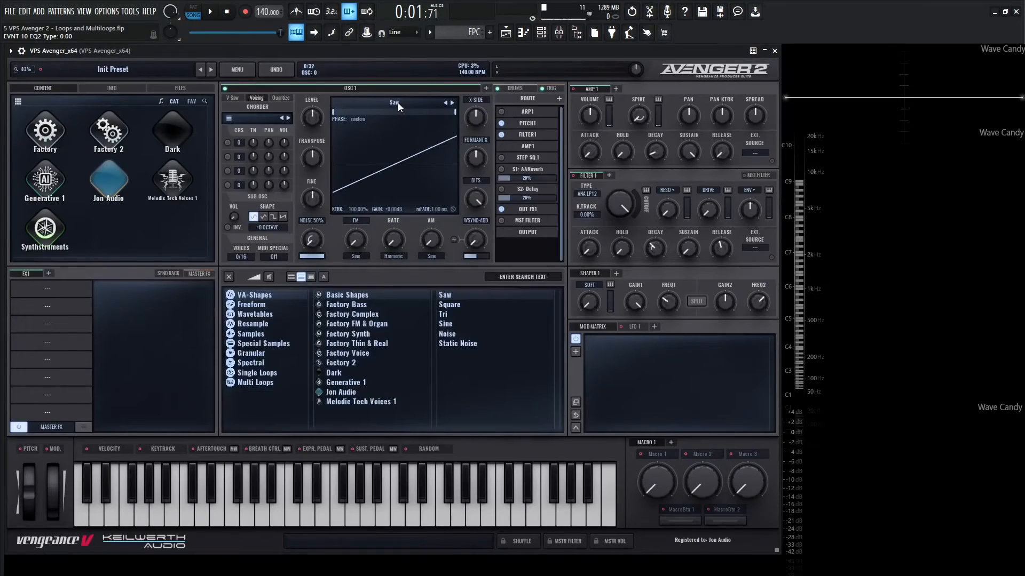
double_click(257, 382)
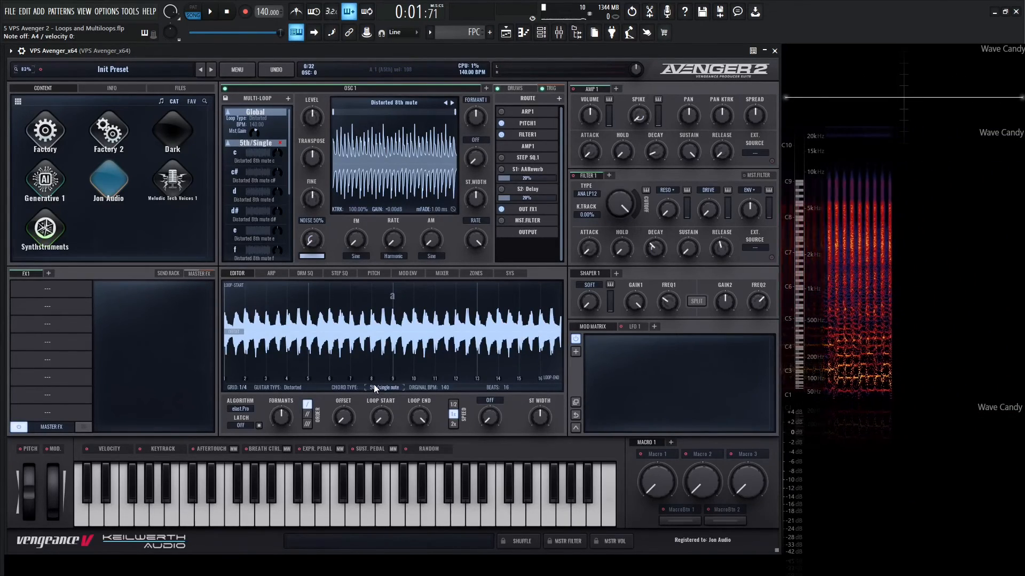
Load Steel Guitar 2 from the Factory Steel Guitars multi loops into oscillator 1
left_click(387, 102)
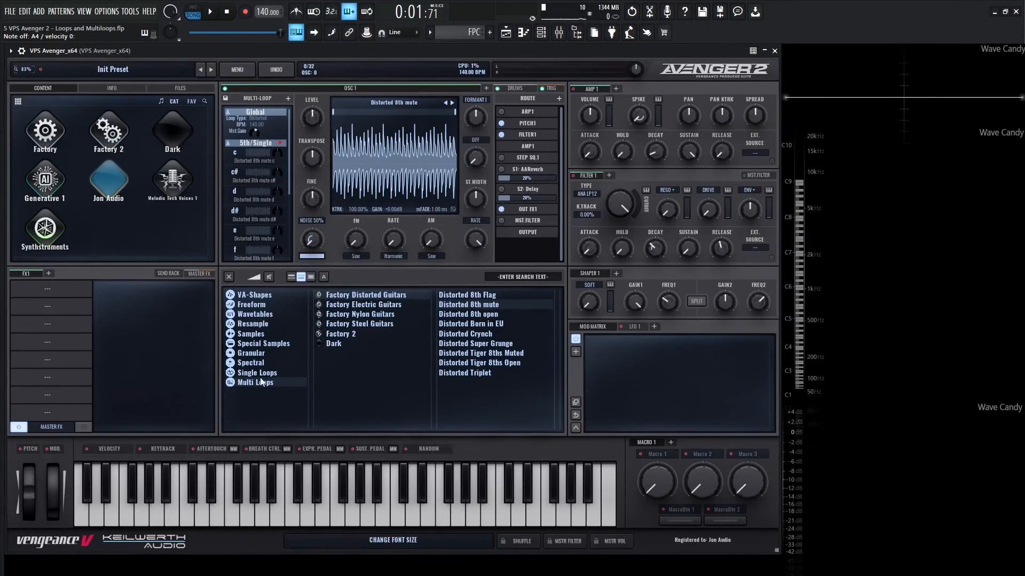
left_click(367, 324)
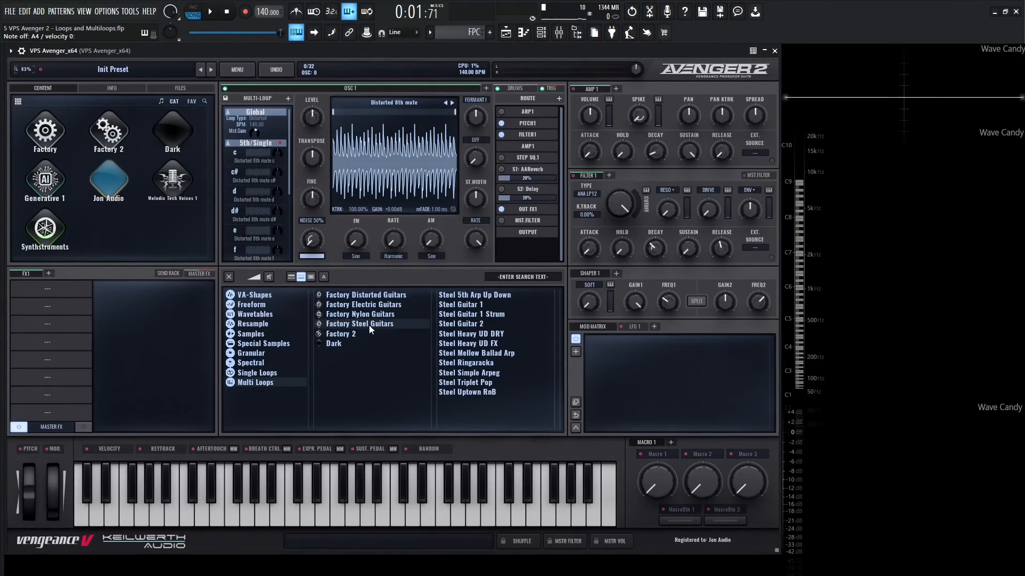
double_click(473, 323)
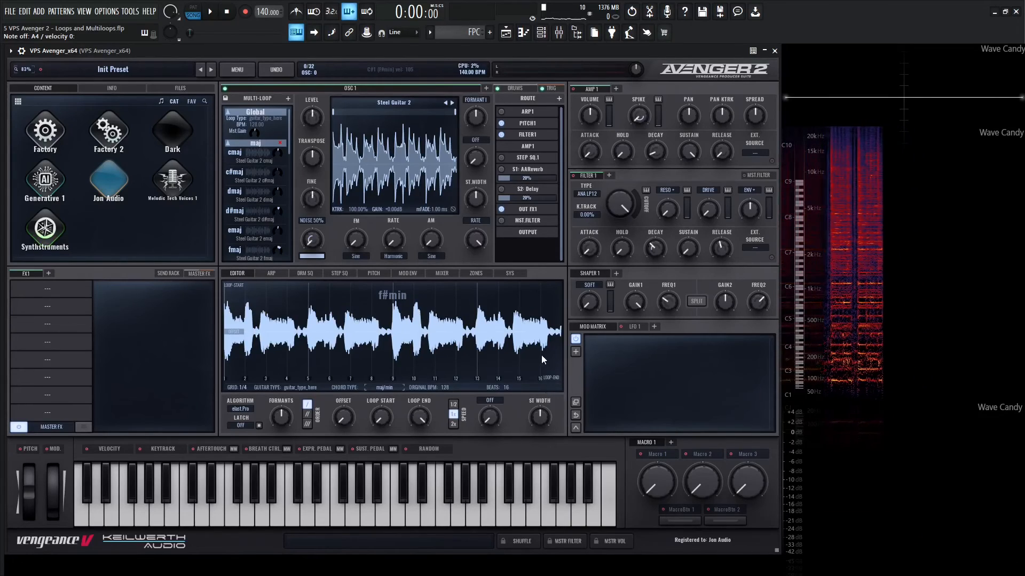
Set the Steel Guitar 2 loop's latch mode to Normal and audition it with the project playback
left_click(241, 426)
left_click(246, 446)
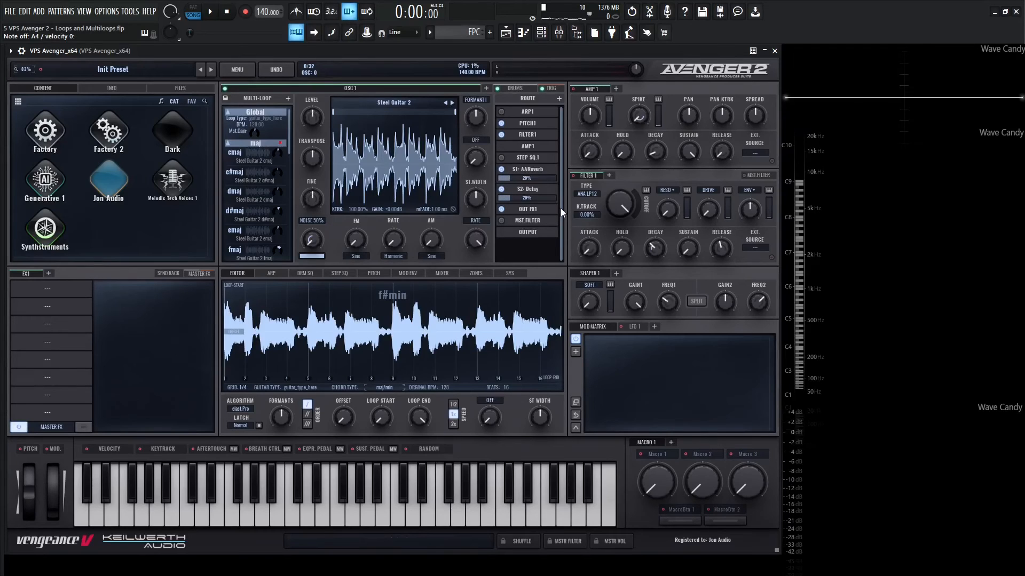
key("space")
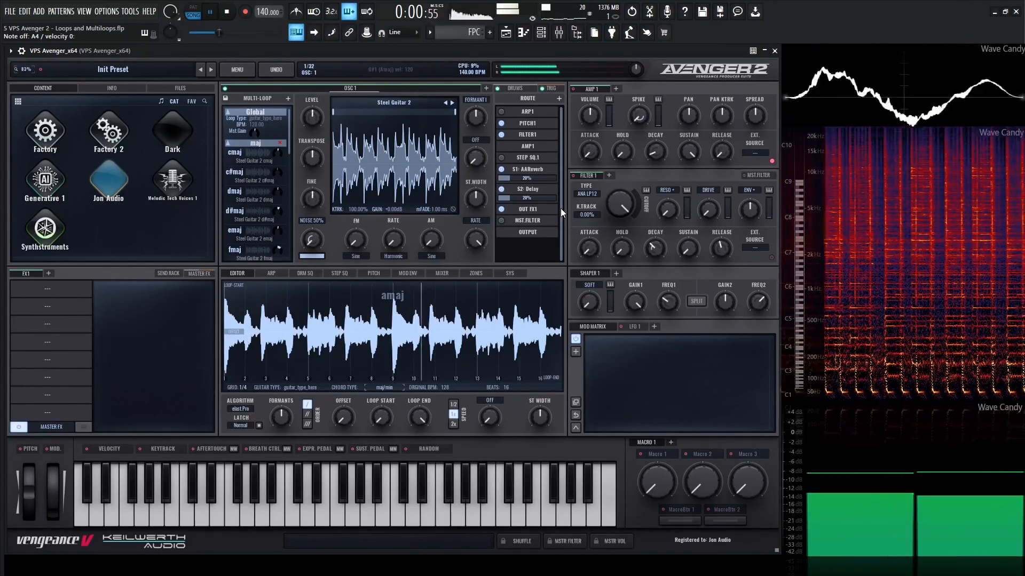
key("space")
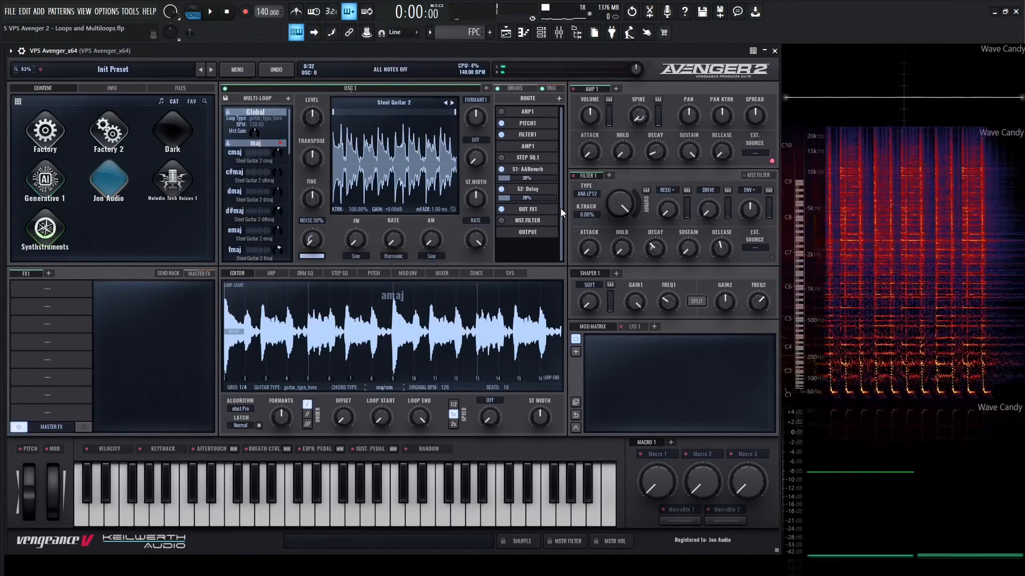